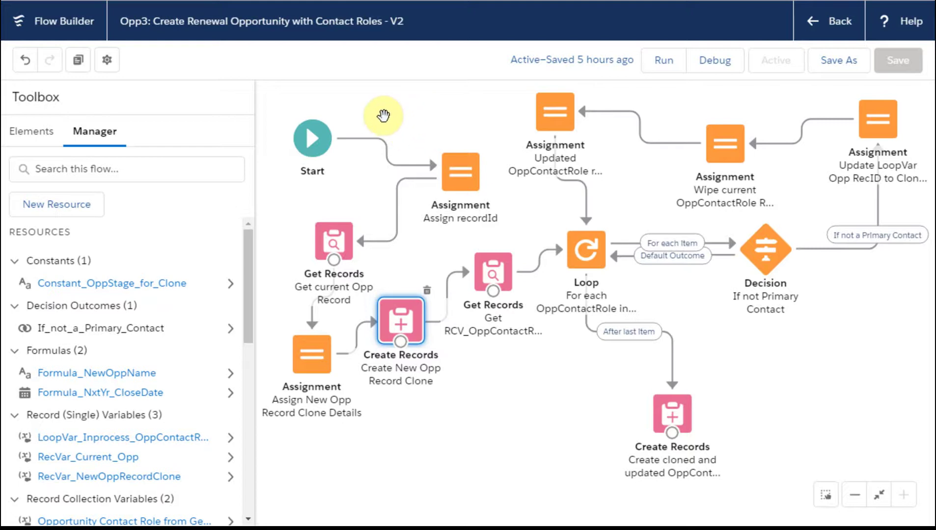
Open the Assign recordId assignment, which sets {!var_recordId_Original_Opp} equal to {!recordId}.
double_click(465, 175)
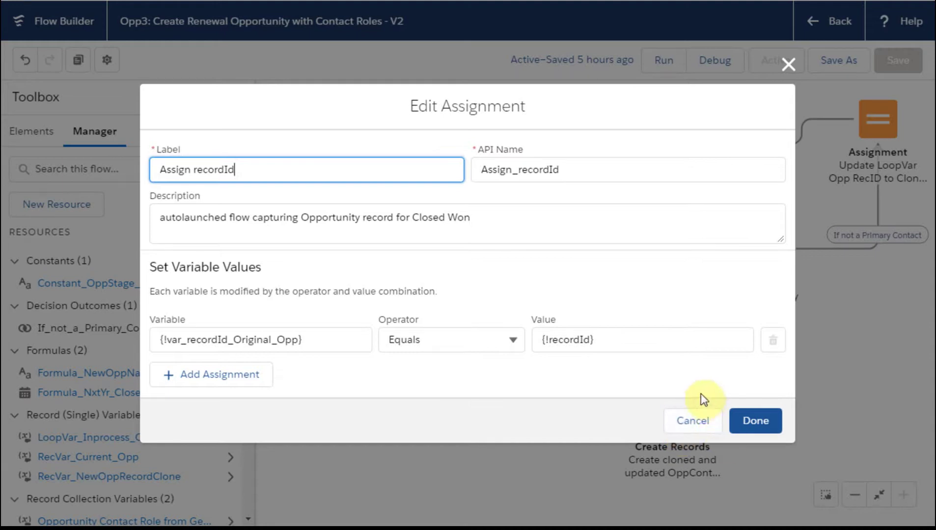
Cancel out of the Assign recordId assignment without changes, back to the renewal flow canvas.
click(699, 421)
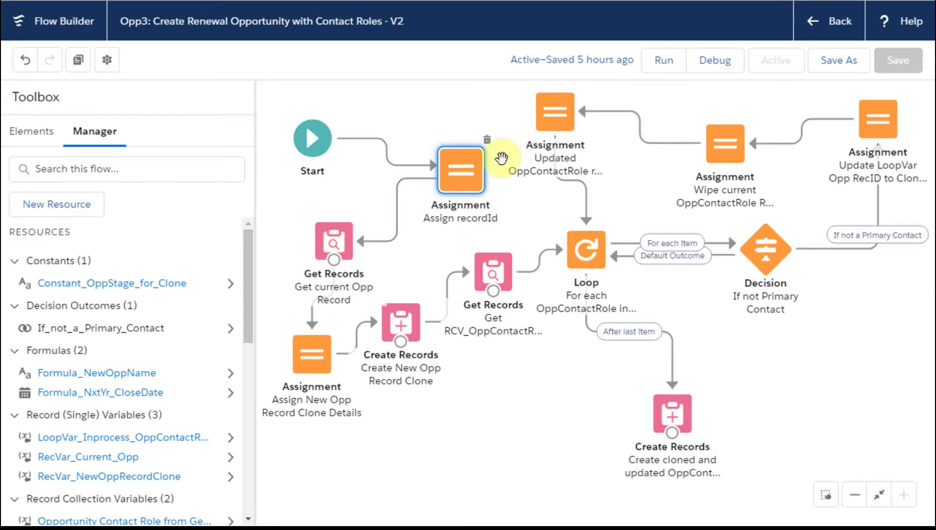
double_click(343, 239)
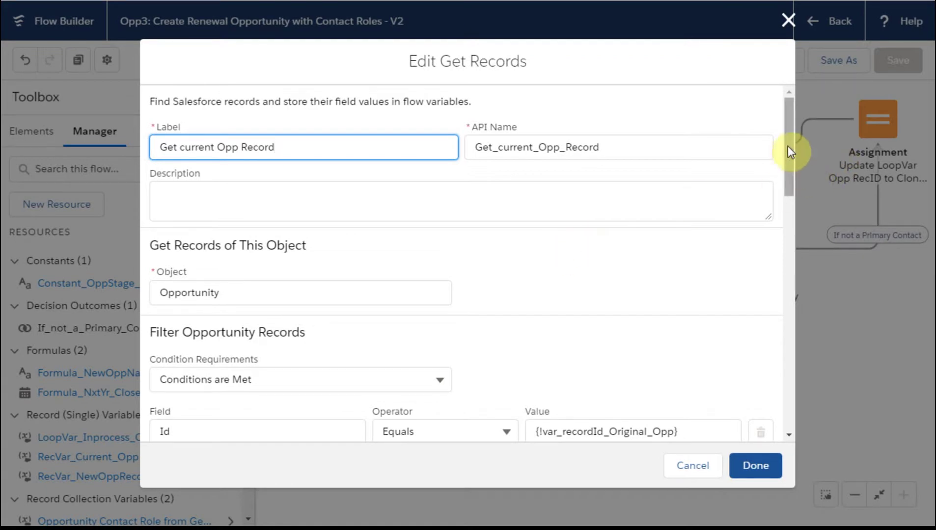
mouse_move(788, 145)
mouse_down()
mouse_move(805, 174)
mouse_move(805, 138)
mouse_up()
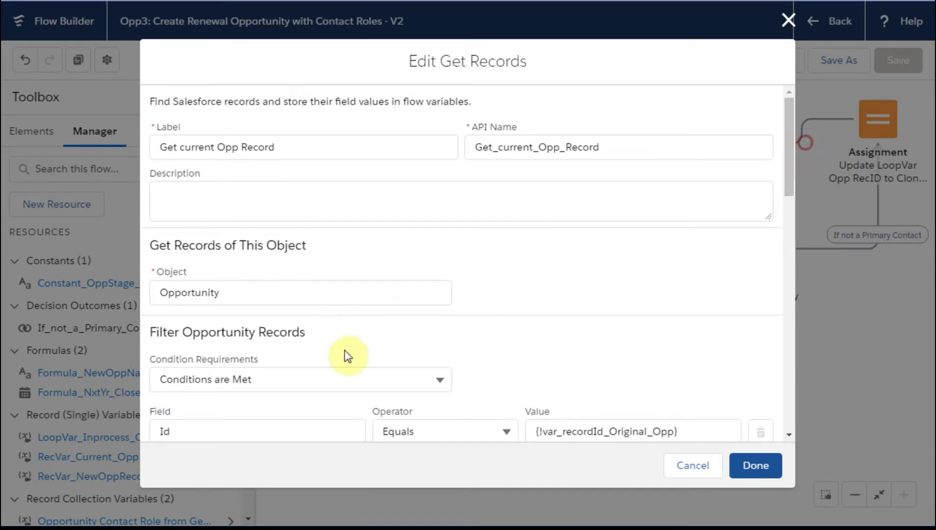
scroll(486, 346, down, 3)
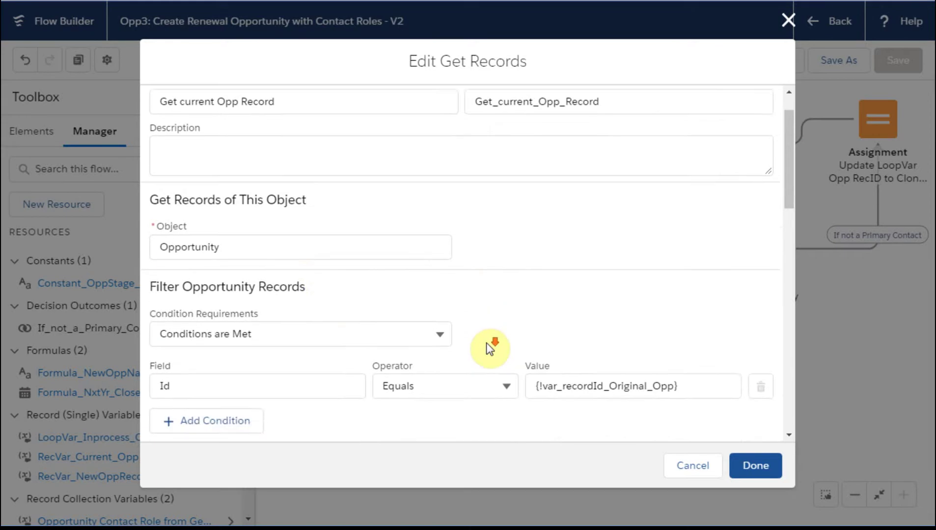
scroll(490, 349, down, 1)
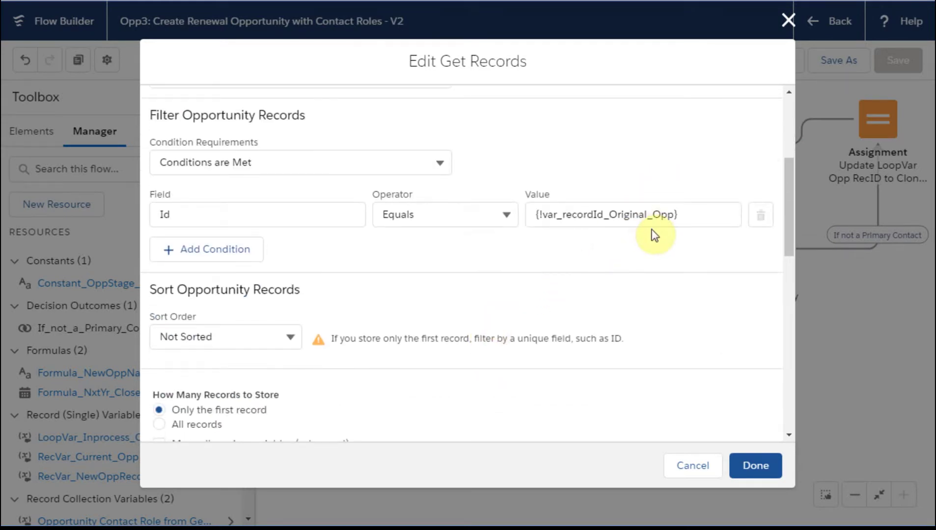
scroll(425, 298, down, 1)
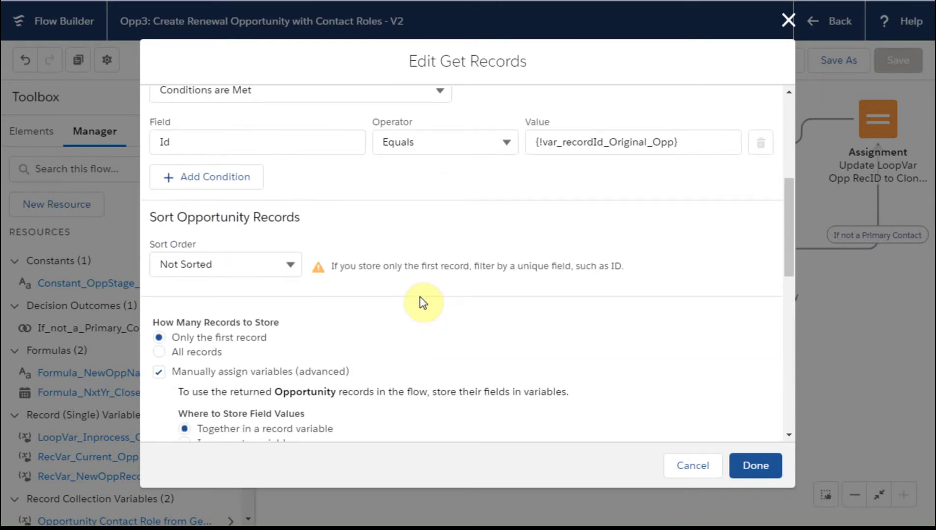
scroll(423, 301, up, 3)
scroll(422, 300, down, 5)
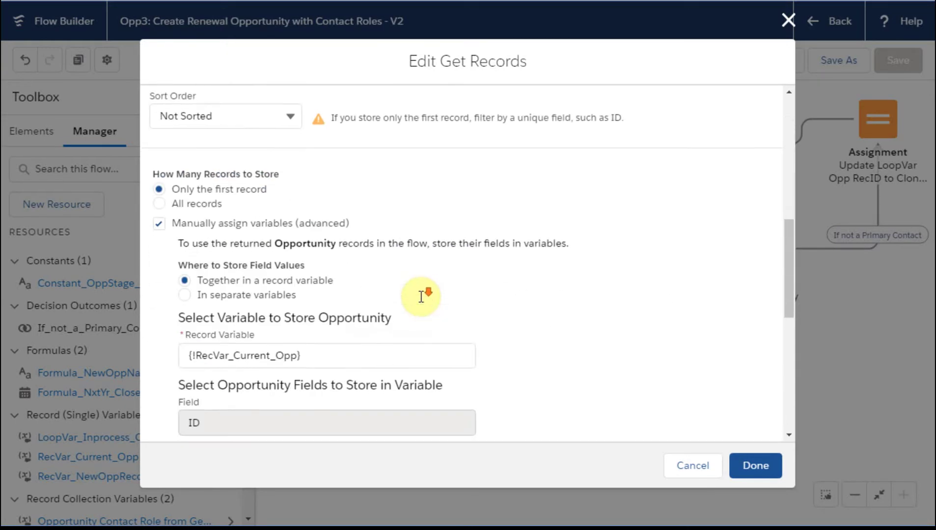
scroll(421, 296, down, 2)
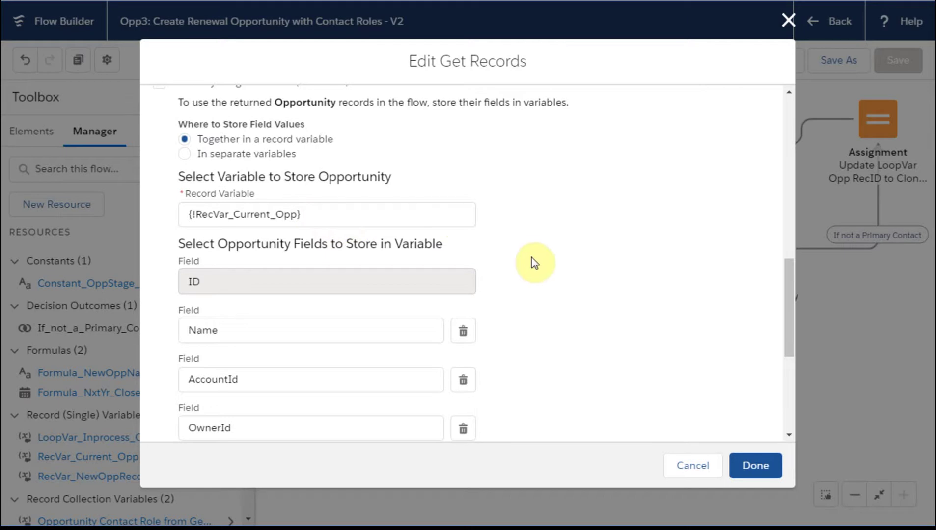
scroll(570, 303, down, 3)
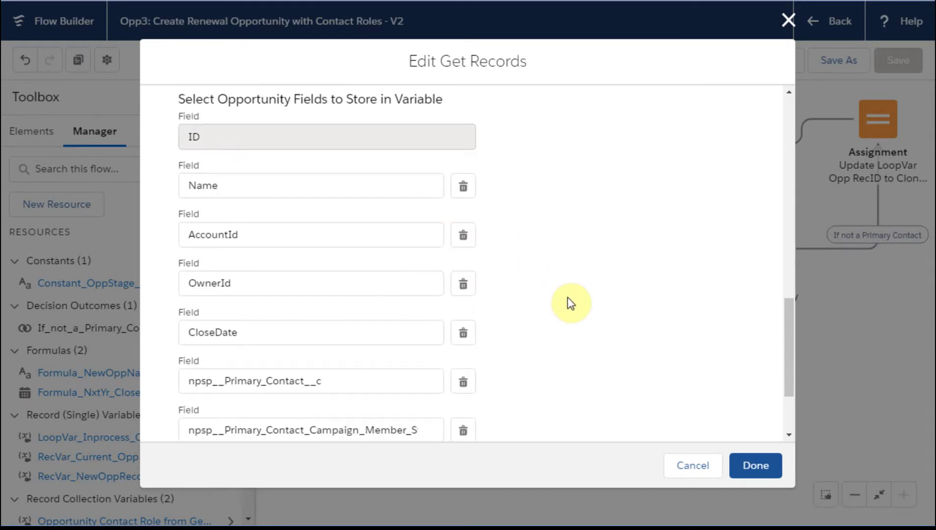
scroll(570, 303, down, 3)
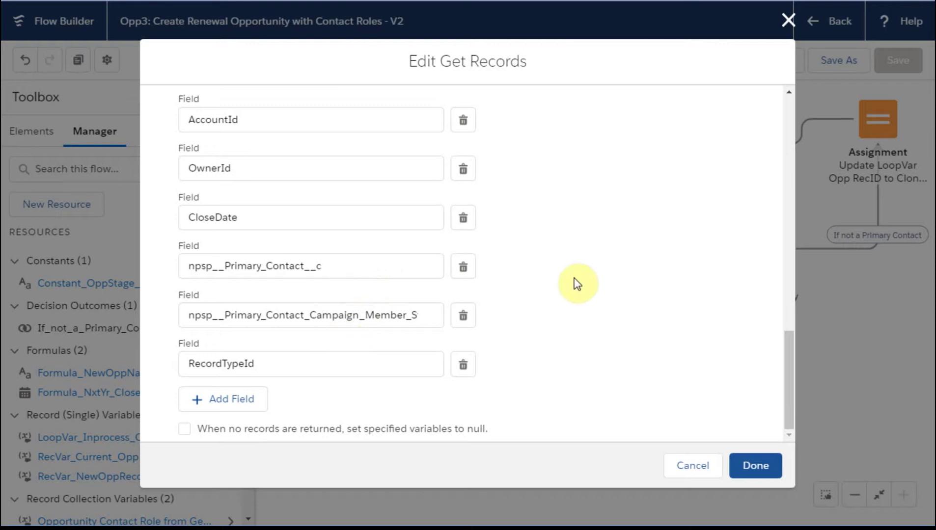
scroll(570, 285, up, 3)
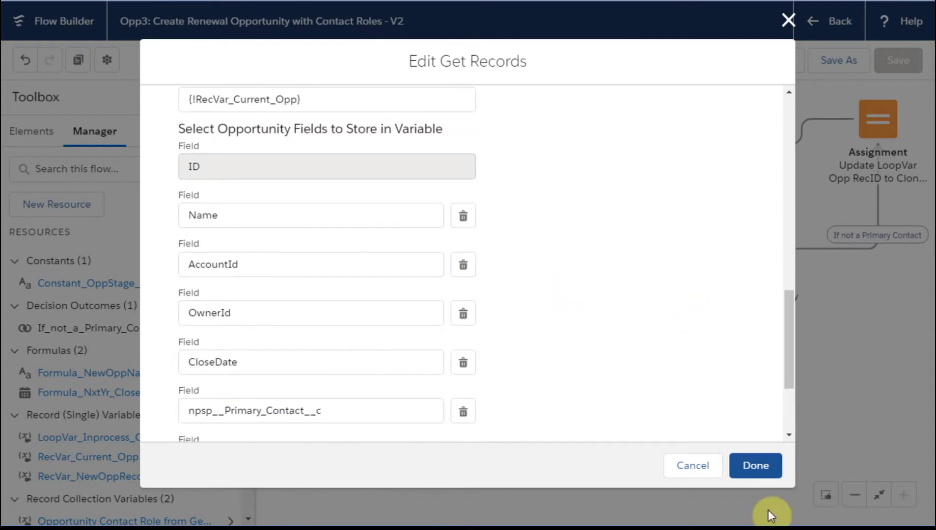
click(706, 468)
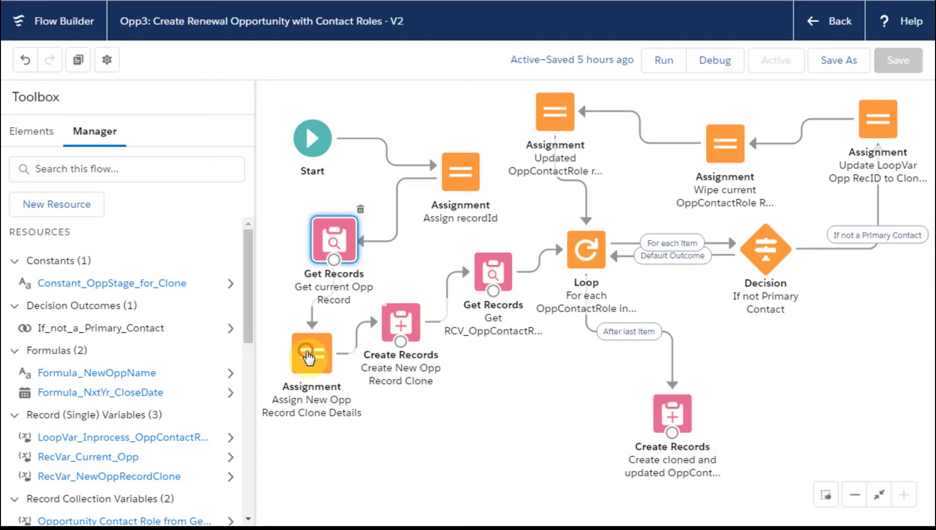
click(308, 354)
double_click(307, 353)
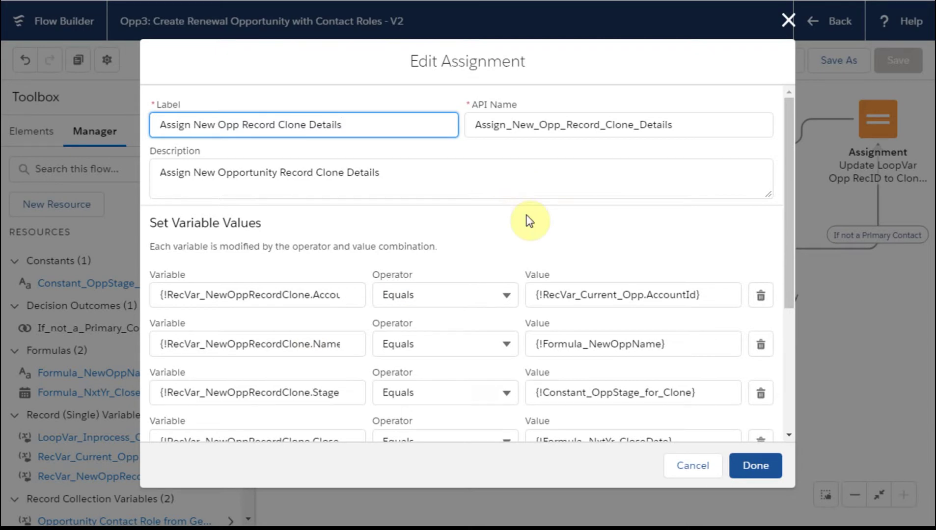
scroll(529, 221, down, 3)
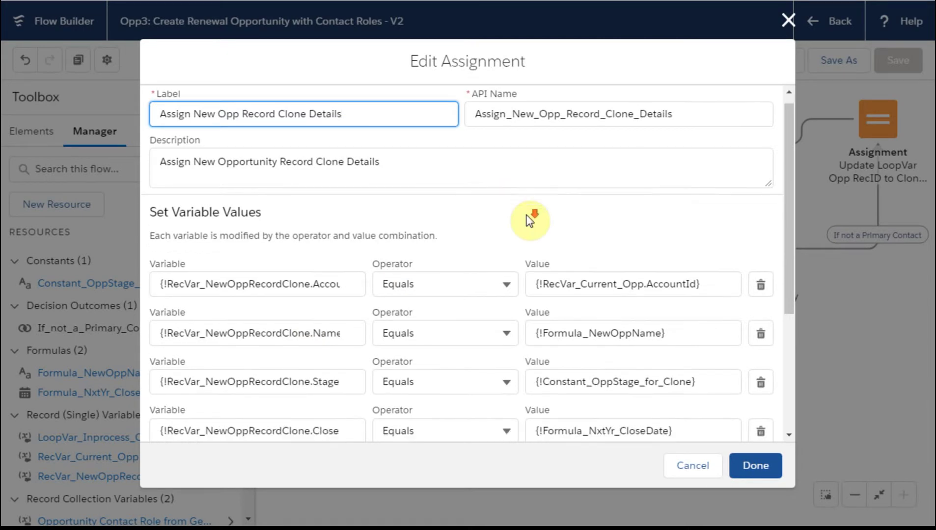
scroll(529, 221, up, 3)
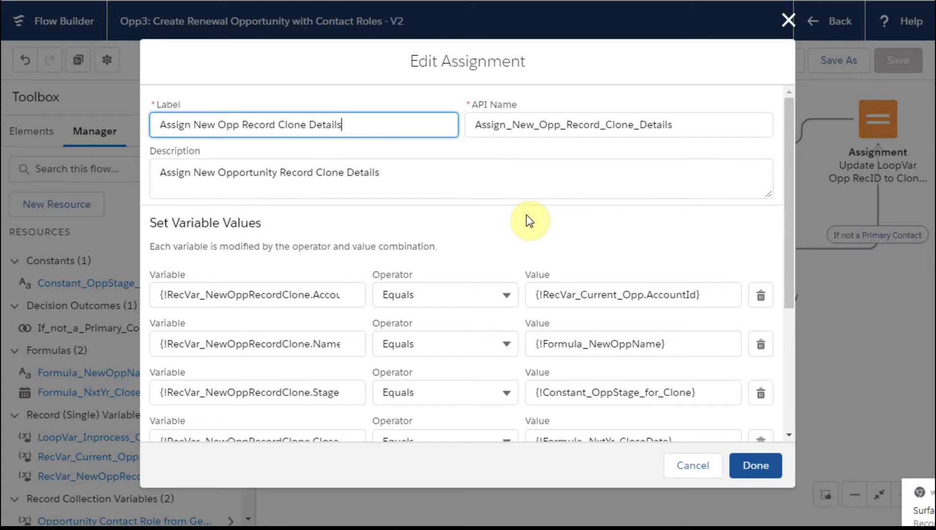
scroll(529, 221, down, 3)
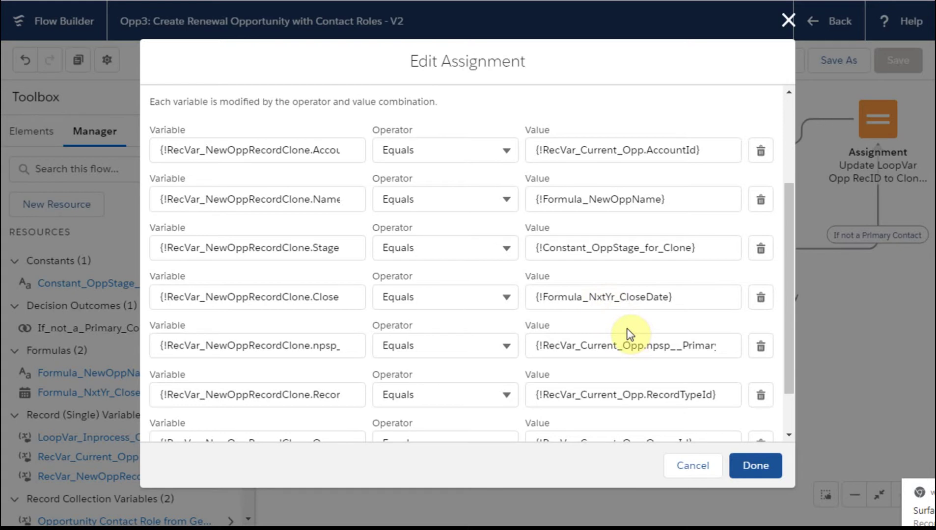
scroll(630, 336, down, 2)
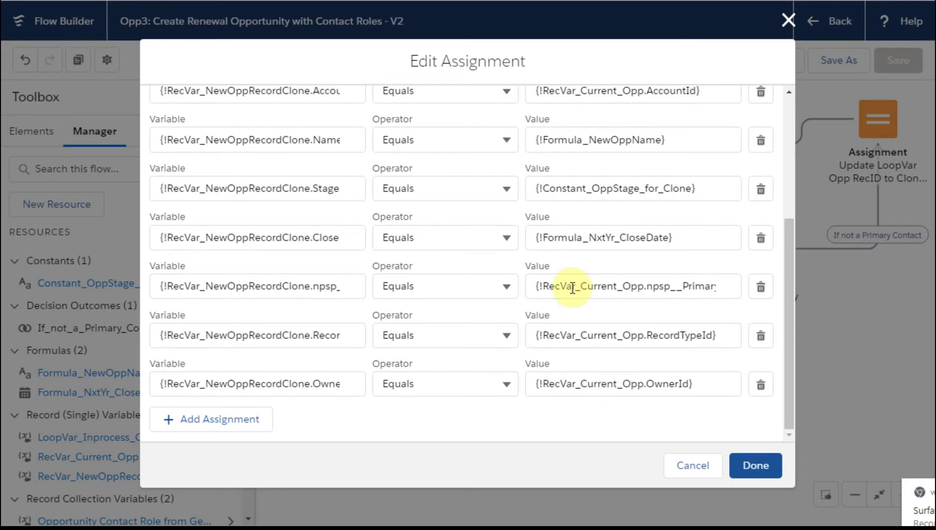
click(692, 466)
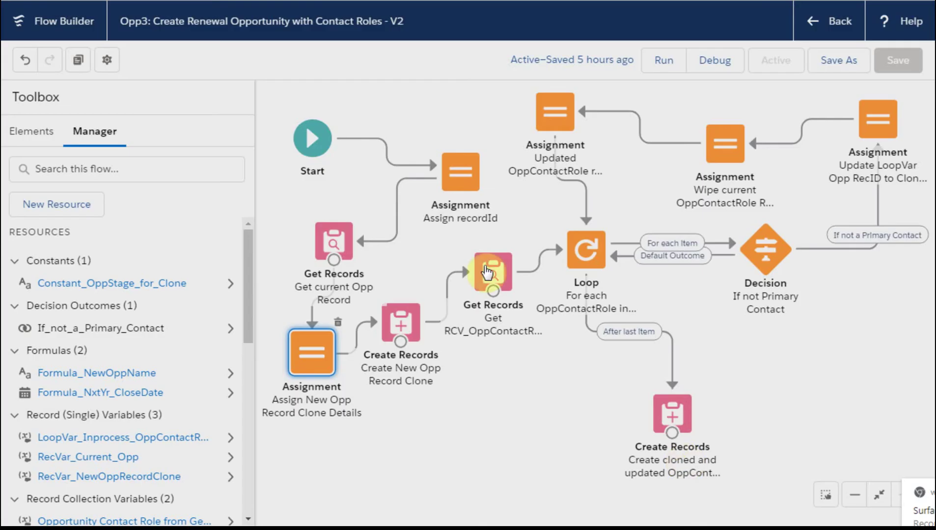
click(130, 285)
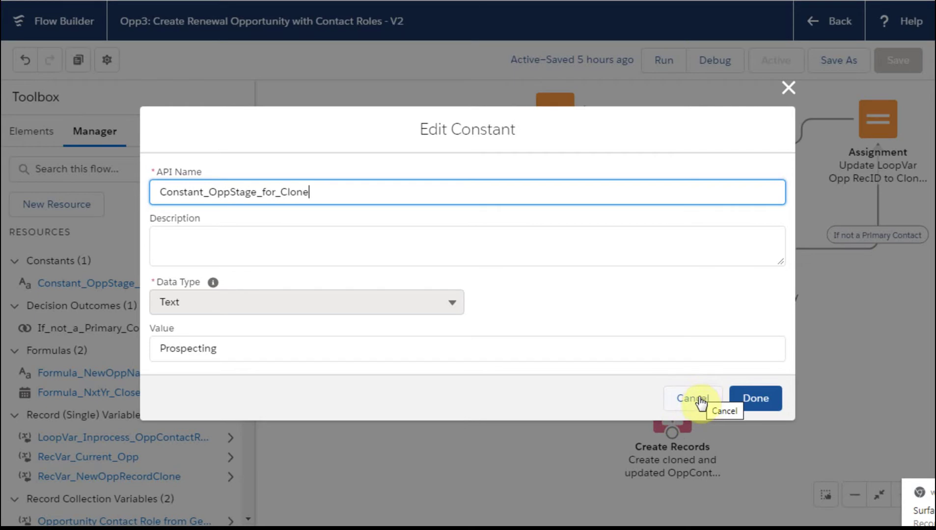
click(700, 398)
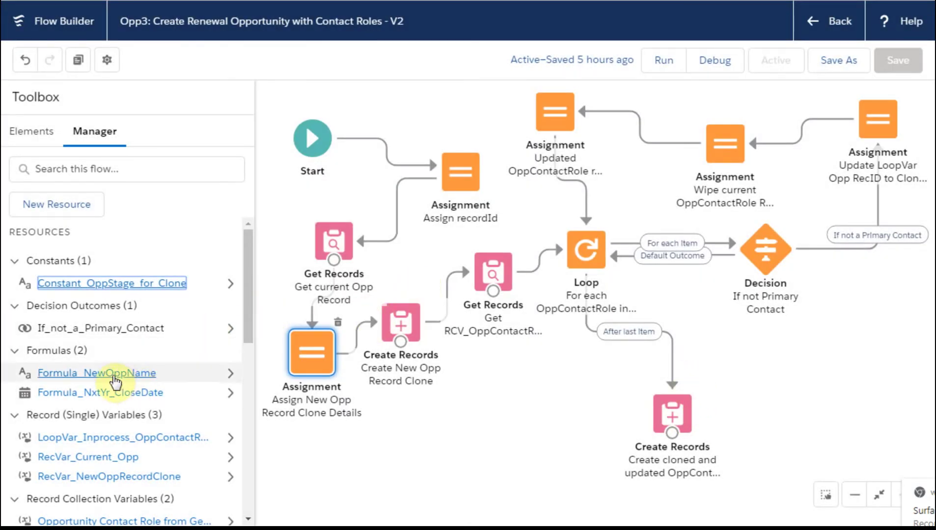
Review Formula_NewOppName unchanged, then open Formula_NxtYr_CloseDate (CloseDate + 365 days).
click(114, 374)
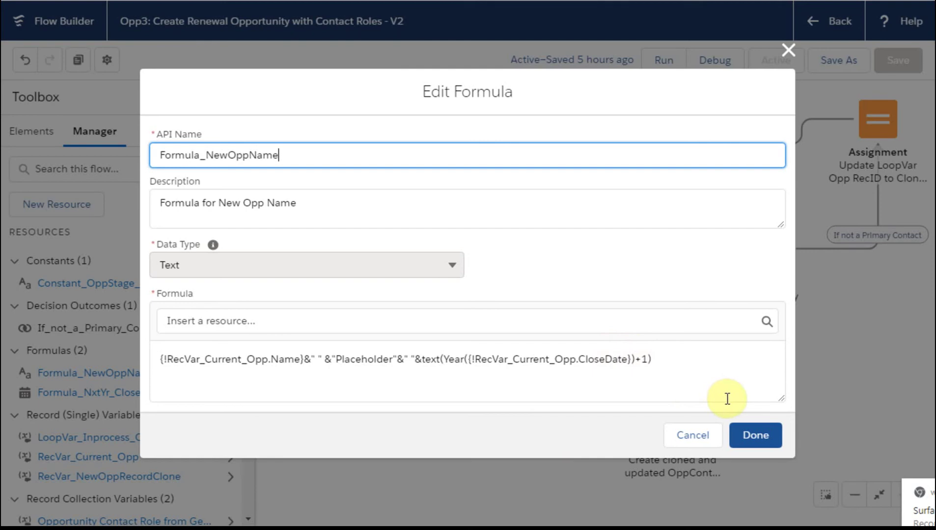
click(683, 436)
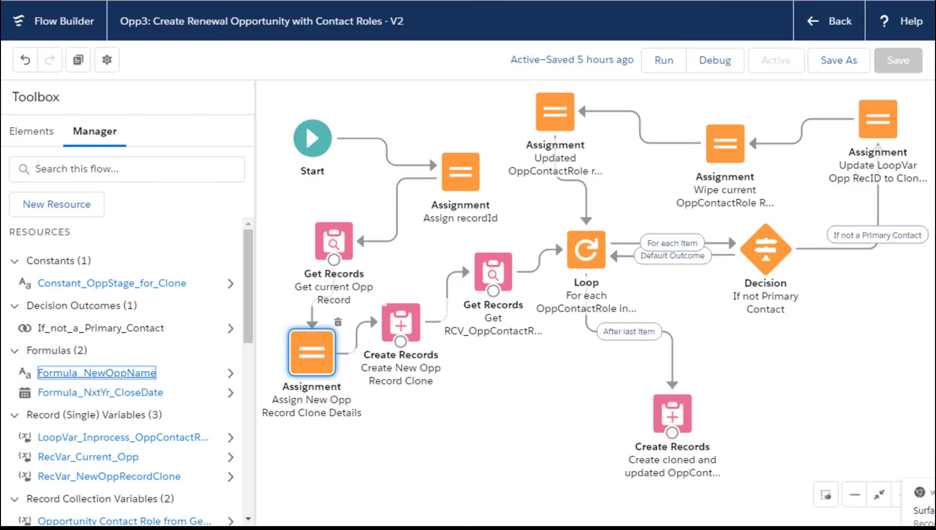
click(123, 392)
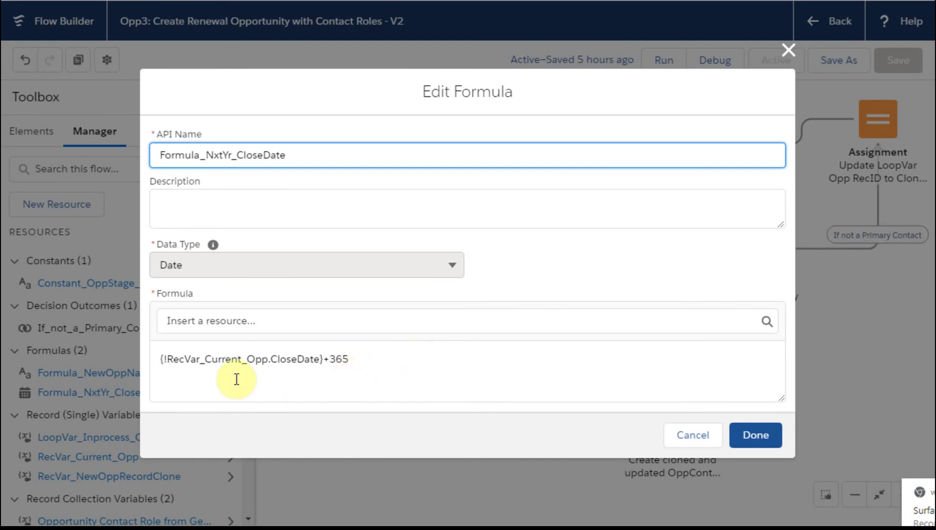
click(528, 427)
Close the close-date formula and review Create New Opp Record Clone using {!RecVar_NewOppRecordClone}, unchanged.
click(692, 446)
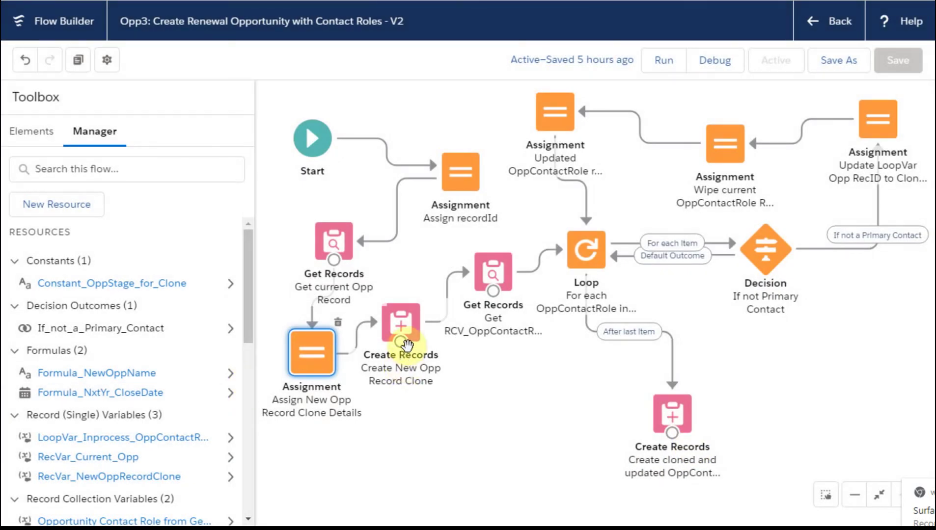
double_click(399, 325)
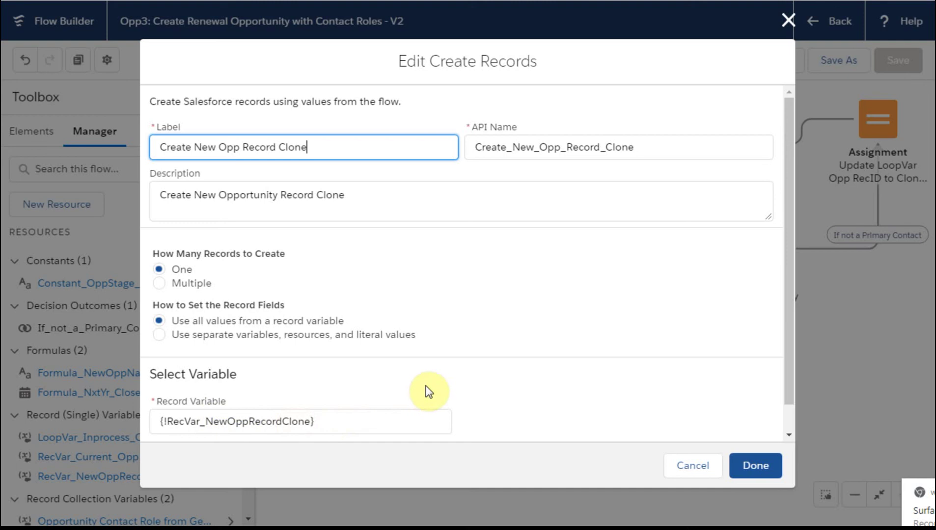
scroll(500, 324, down, 1)
scroll(500, 319, down, 1)
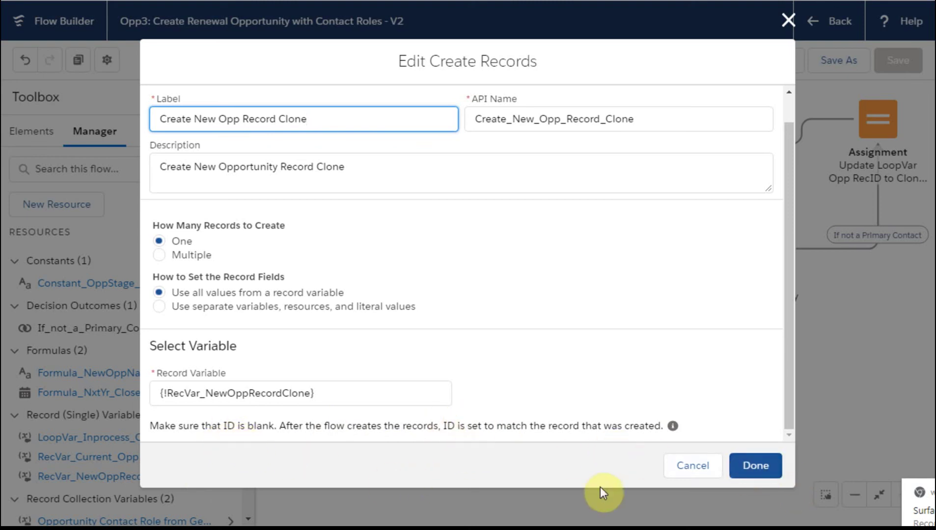
click(686, 471)
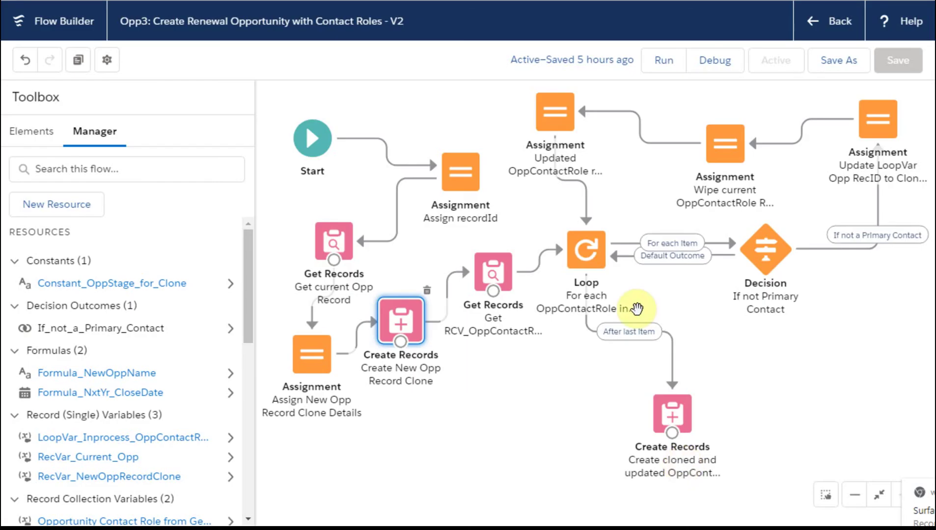